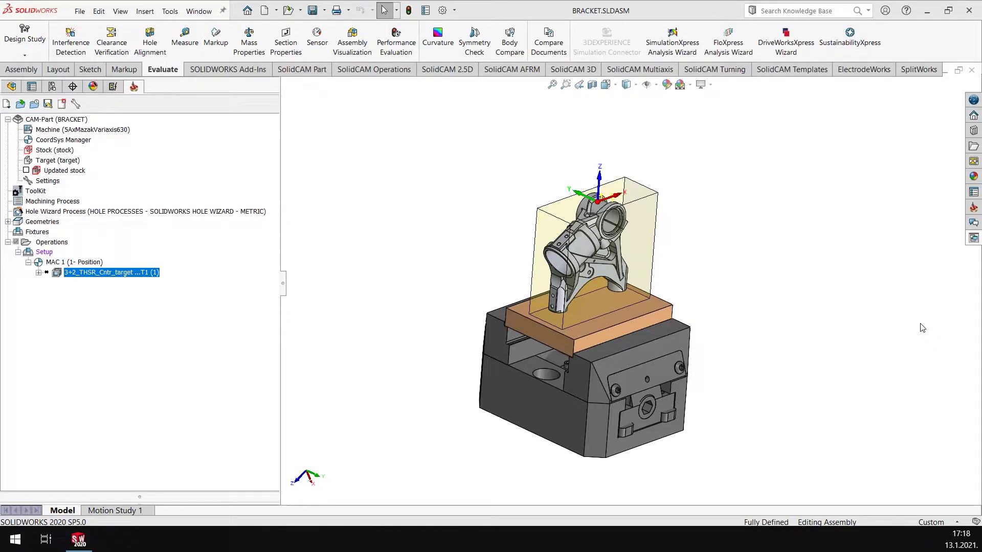
Open the 3+2_THSR_Cntr_target operation for editing and set its 3+2 tilting strategy mode to Manual.
{"action": "right_click", "coordinate": [146, 273]}
{"action": "left_click", "coordinate": [174, 131]}
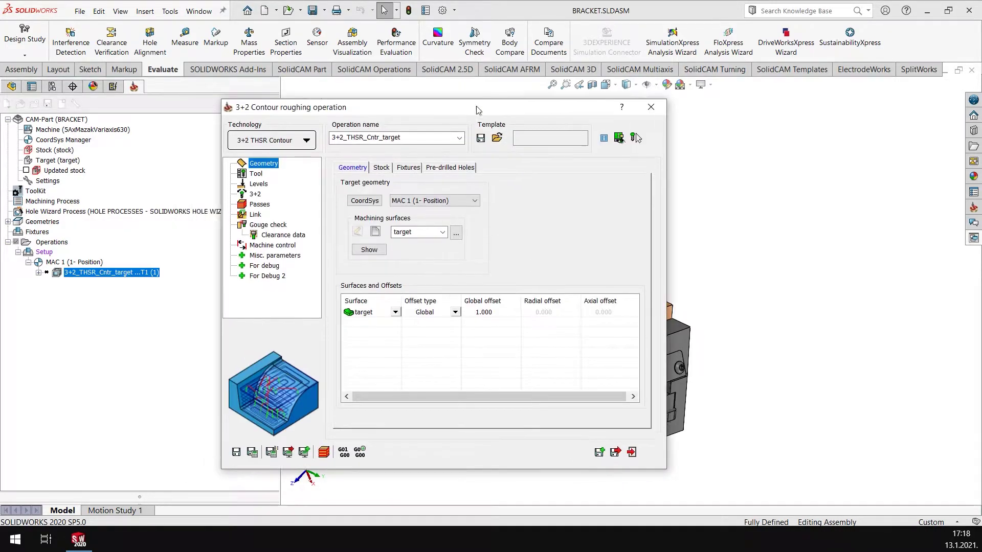
{"action": "left_click", "coordinate": [287, 193]}
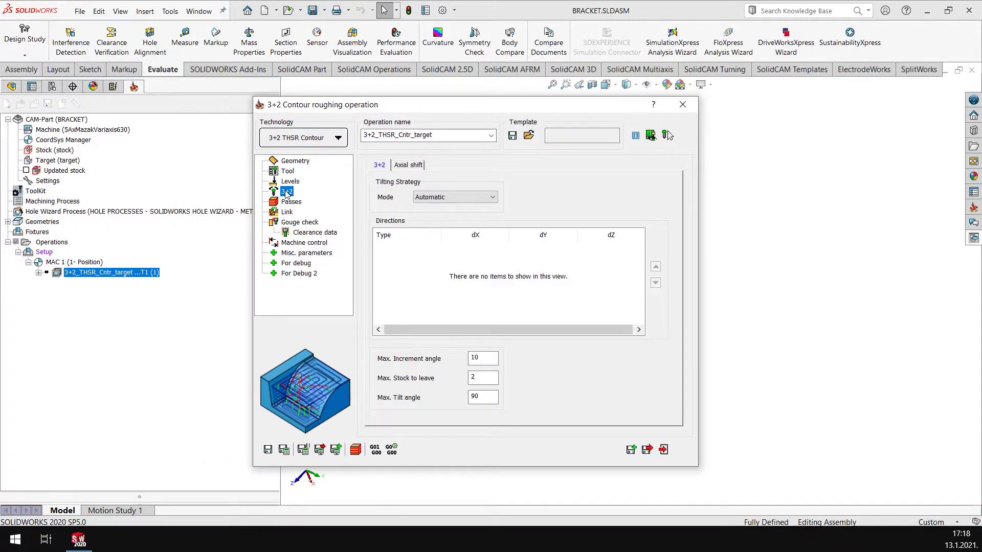
{"action": "left_click", "coordinate": [492, 202]}
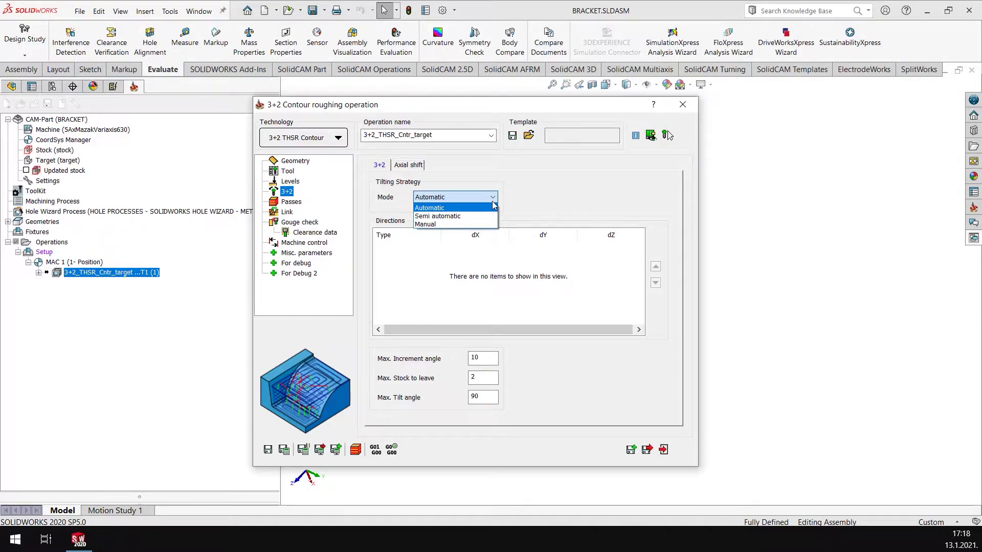
{"action": "left_click", "coordinate": [469, 225]}
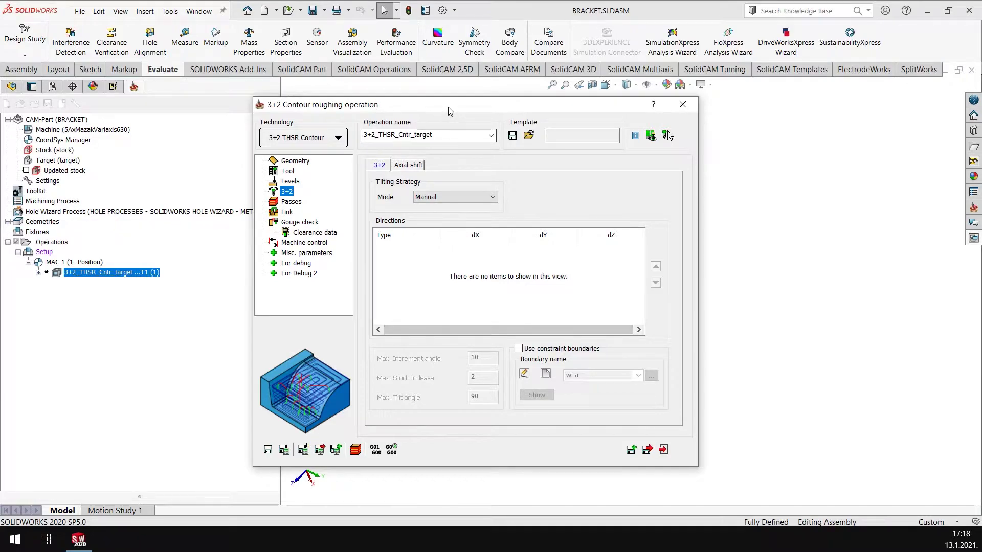
{"action": "left_click_drag", "start_coordinate": [449, 111], "coordinate": [499, 112]}
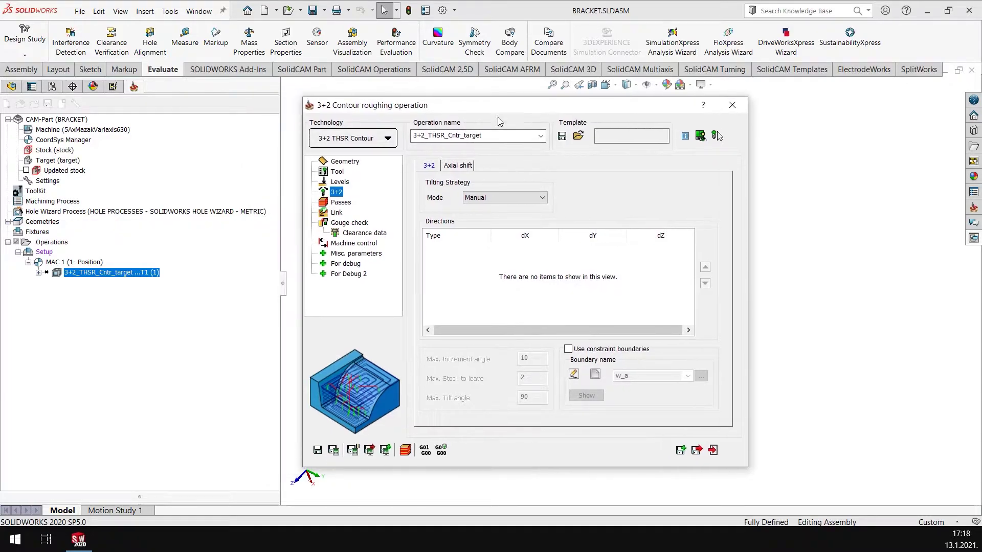
Add a machining direction by selecting the top (+Z) face of the transparent stock box.
{"action": "right_click", "coordinate": [452, 255]}
{"action": "mouse_move", "coordinate": [461, 264]}
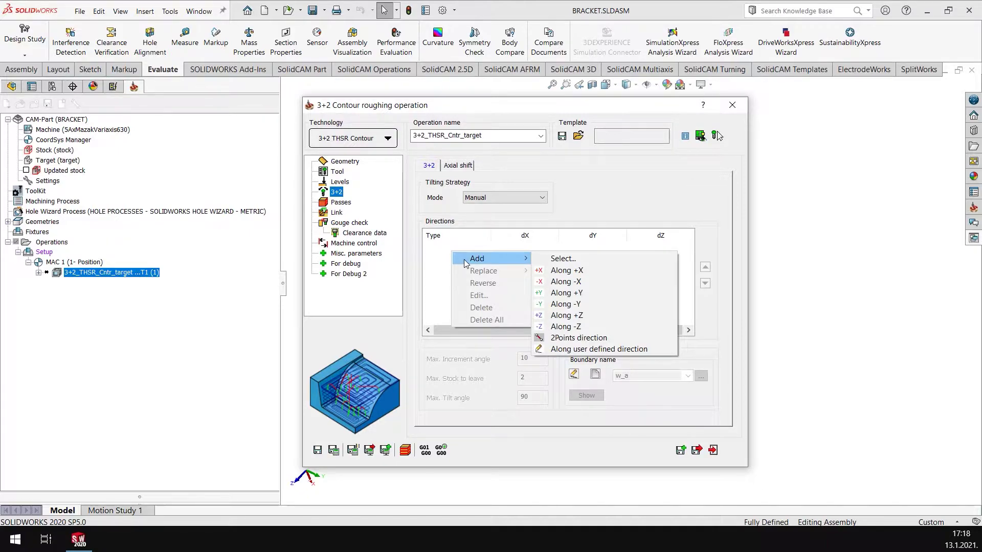
{"action": "left_click", "coordinate": [559, 259]}
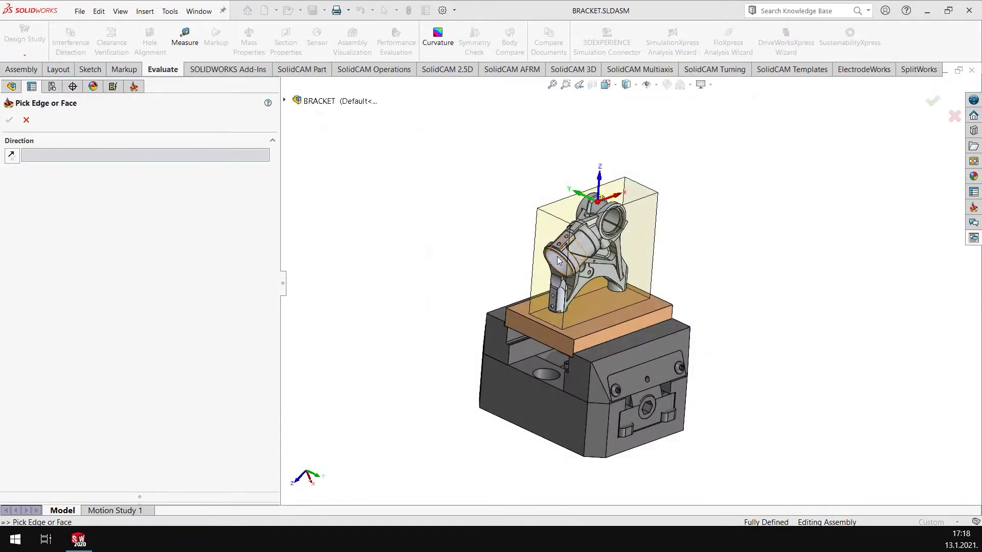
{"action": "left_click", "coordinate": [636, 199]}
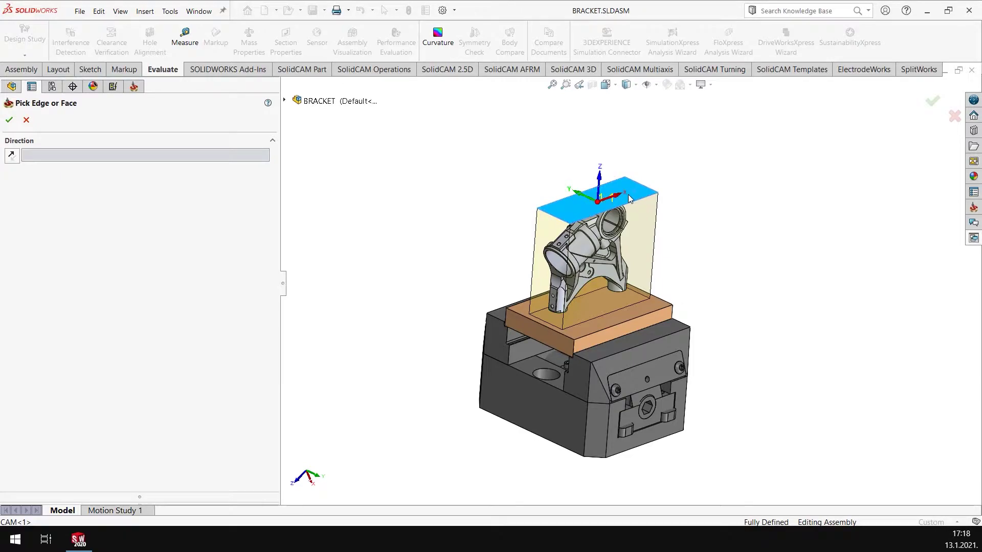
{"action": "left_click", "coordinate": [8, 120]}
Add a second machining direction from the stock box's large side face pointing along -Y.
{"action": "right_click", "coordinate": [485, 276]}
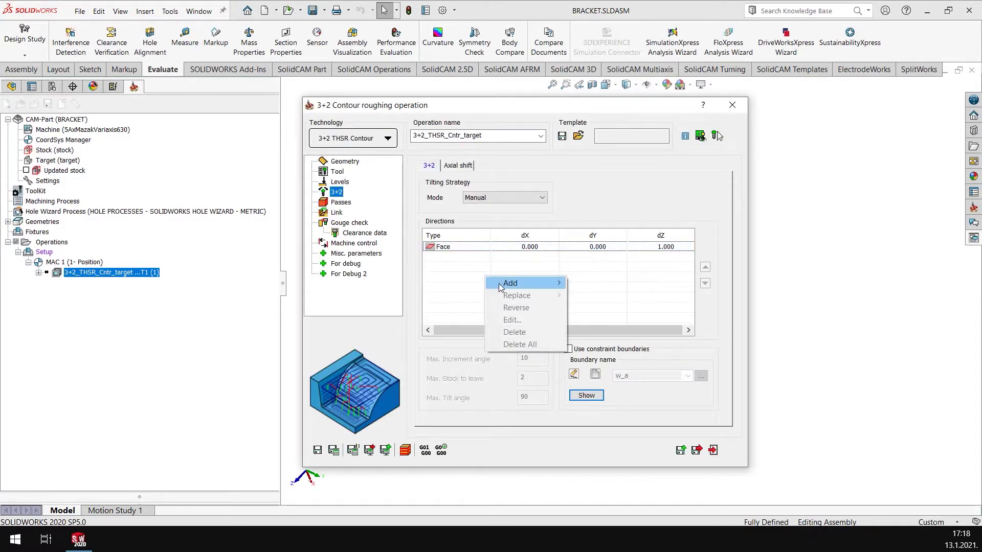
{"action": "mouse_move", "coordinate": [507, 283]}
{"action": "left_click", "coordinate": [601, 289]}
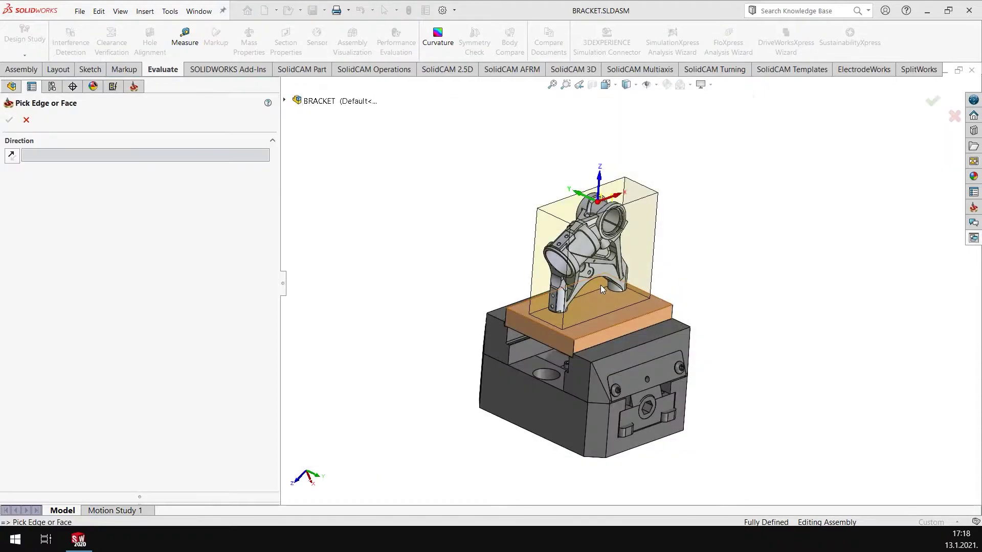
{"action": "left_click", "coordinate": [643, 250]}
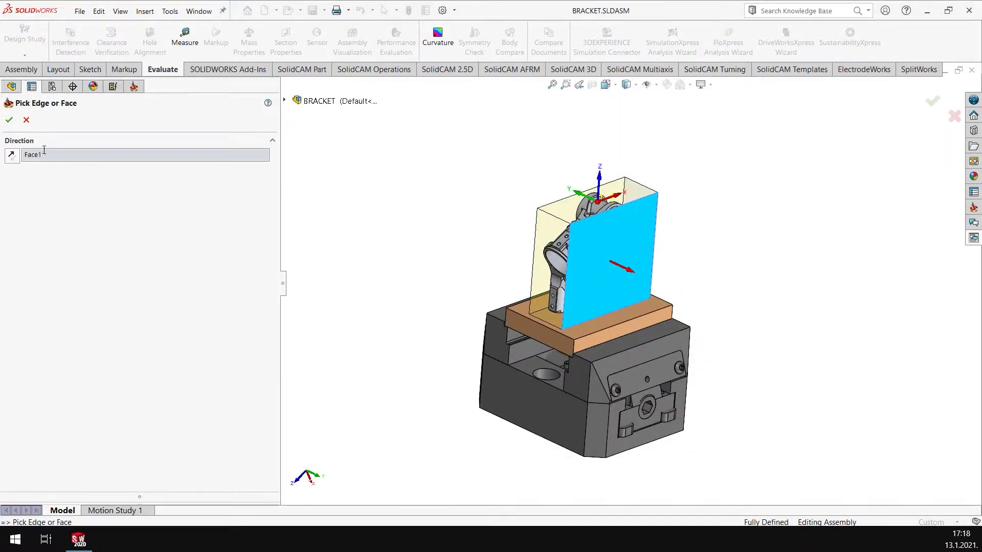
{"action": "left_click", "coordinate": [9, 120]}
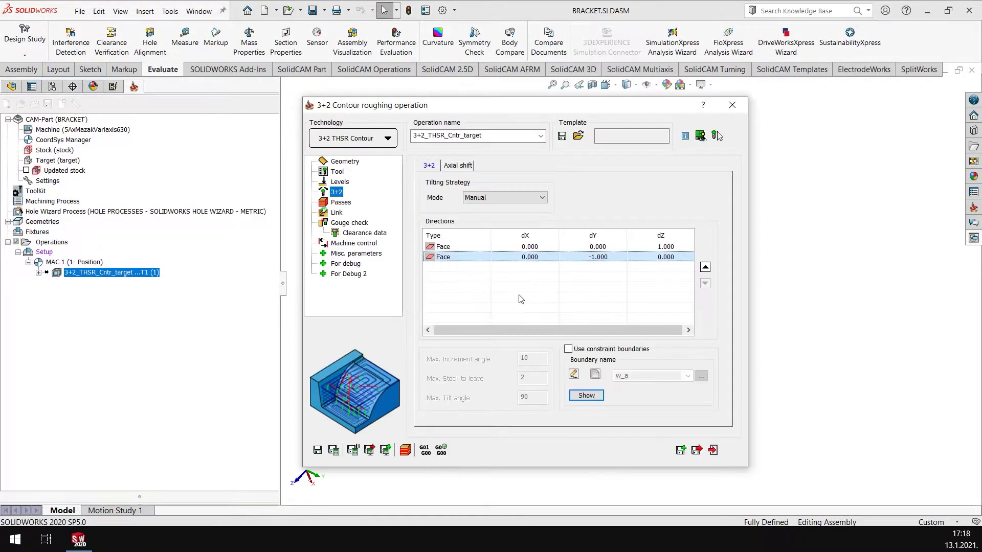
Add a third machining direction from the stock box's narrow end face pointing along -X.
{"action": "right_click", "coordinate": [518, 296]}
{"action": "mouse_move", "coordinate": [562, 302]}
{"action": "left_click", "coordinate": [629, 302]}
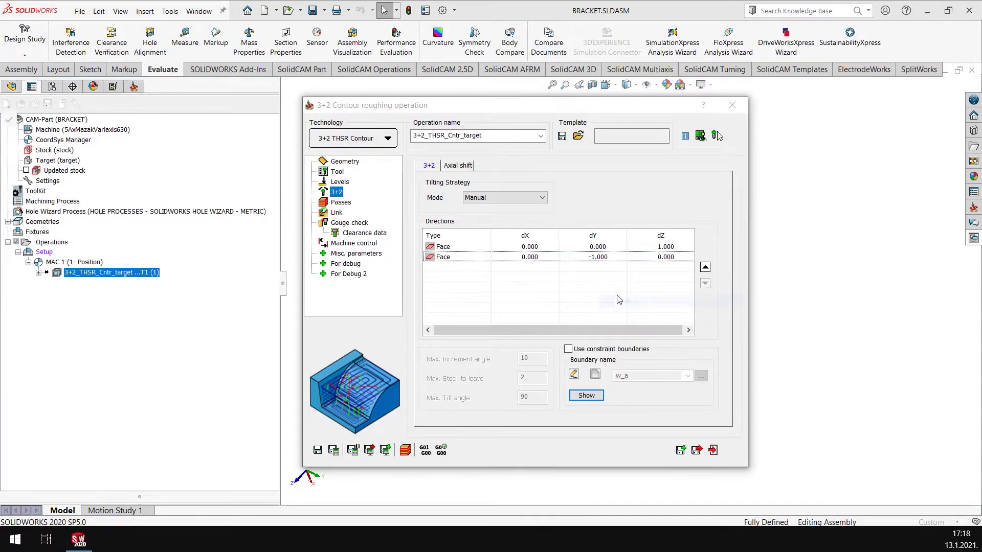
{"action": "left_click", "coordinate": [544, 234]}
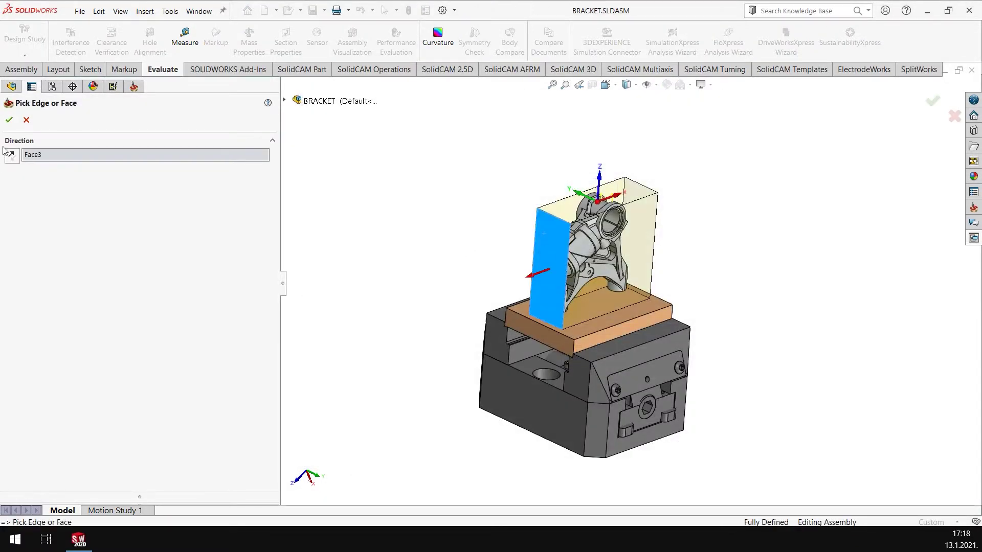
{"action": "left_click", "coordinate": [10, 120]}
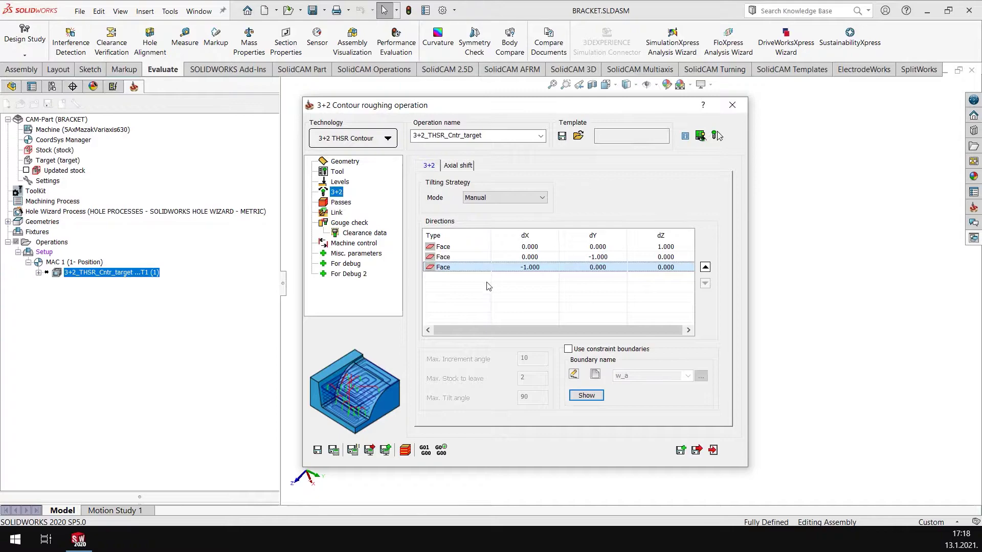
Add a fourth machining direction from the stock box's opposite large side face pointing along +Y.
{"action": "right_click", "coordinate": [500, 285]}
{"action": "mouse_move", "coordinate": [511, 288]}
{"action": "left_click", "coordinate": [620, 297]}
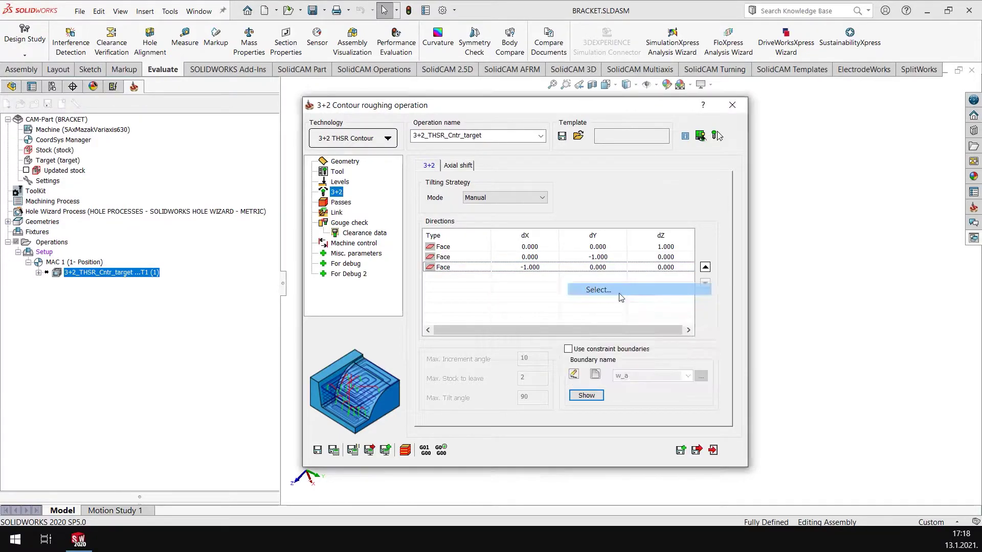
{"action": "middle_click_drag", "start_coordinate": [815, 277], "coordinate": [738, 270]}
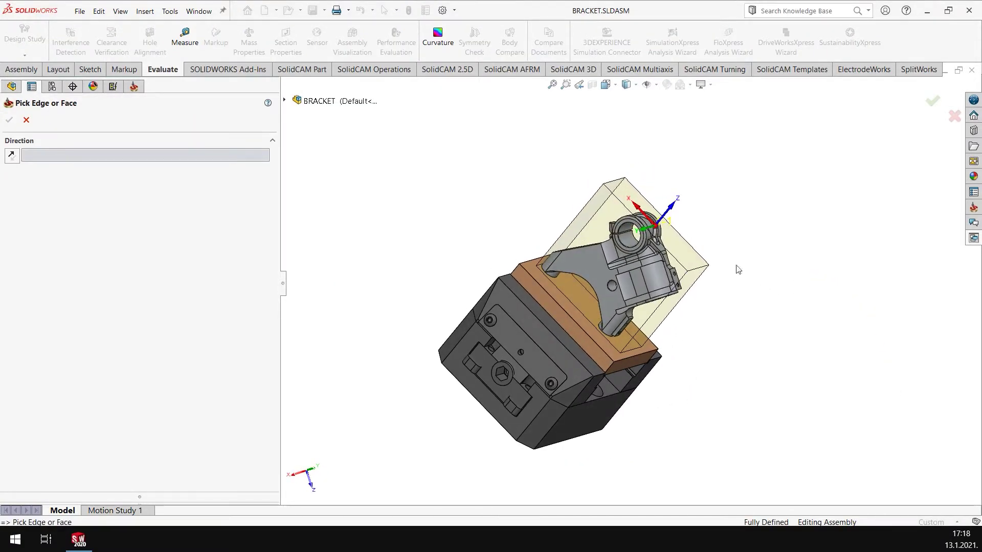
{"action": "left_click", "coordinate": [605, 221]}
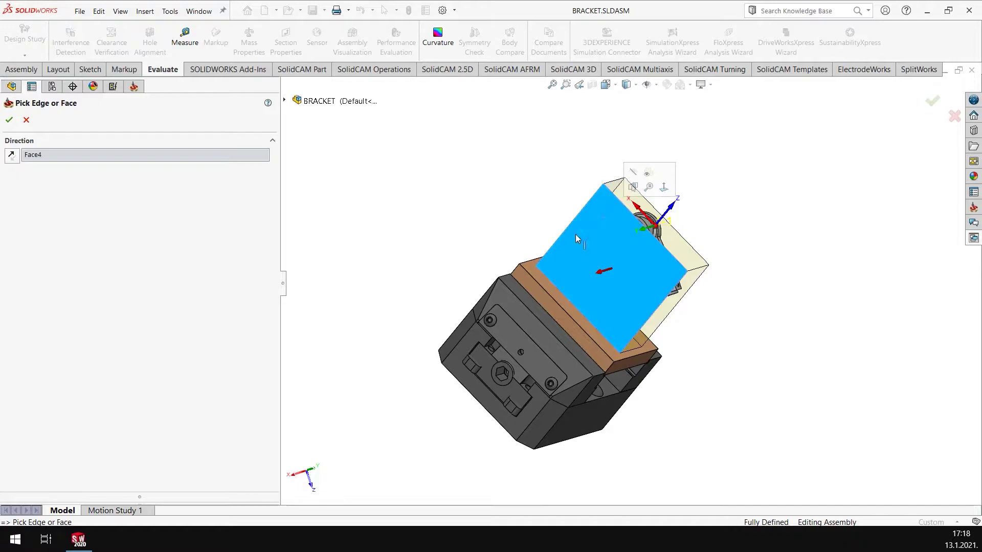
{"action": "left_click", "coordinate": [10, 120]}
Add a fifth machining direction from the stock box's remaining narrow end face pointing along +X.
{"action": "right_click", "coordinate": [503, 293]}
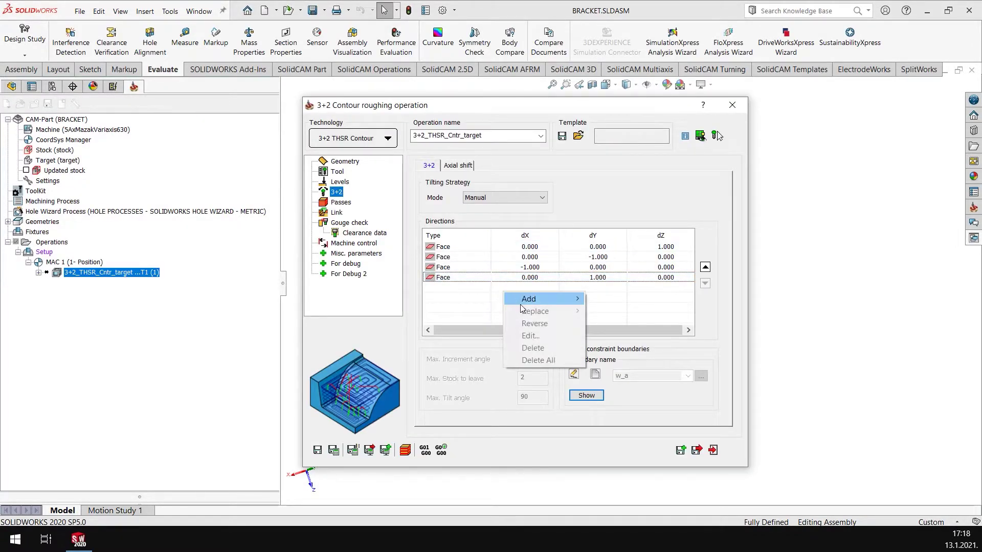
{"action": "mouse_move", "coordinate": [520, 302]}
{"action": "left_click", "coordinate": [601, 298]}
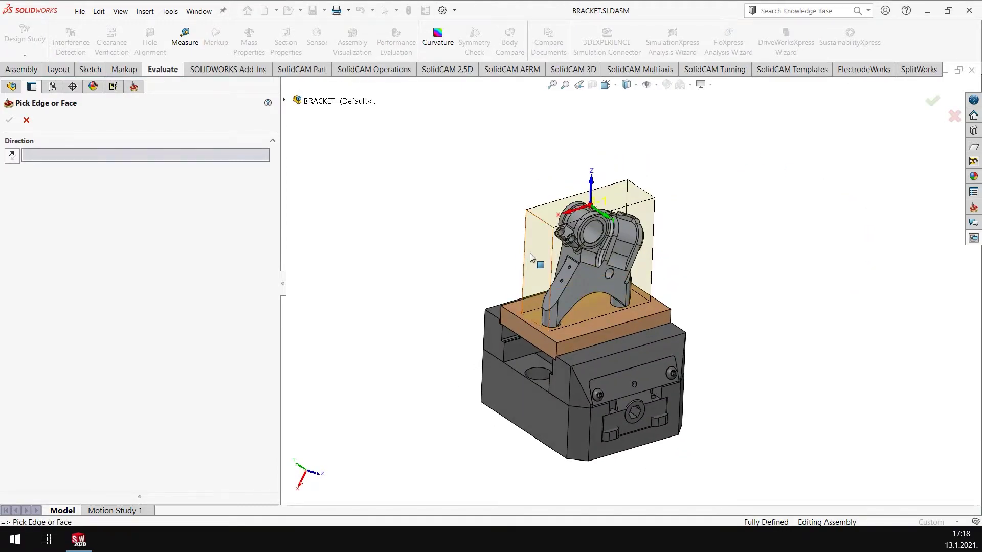
{"action": "left_click", "coordinate": [530, 257]}
{"action": "left_click", "coordinate": [10, 121]}
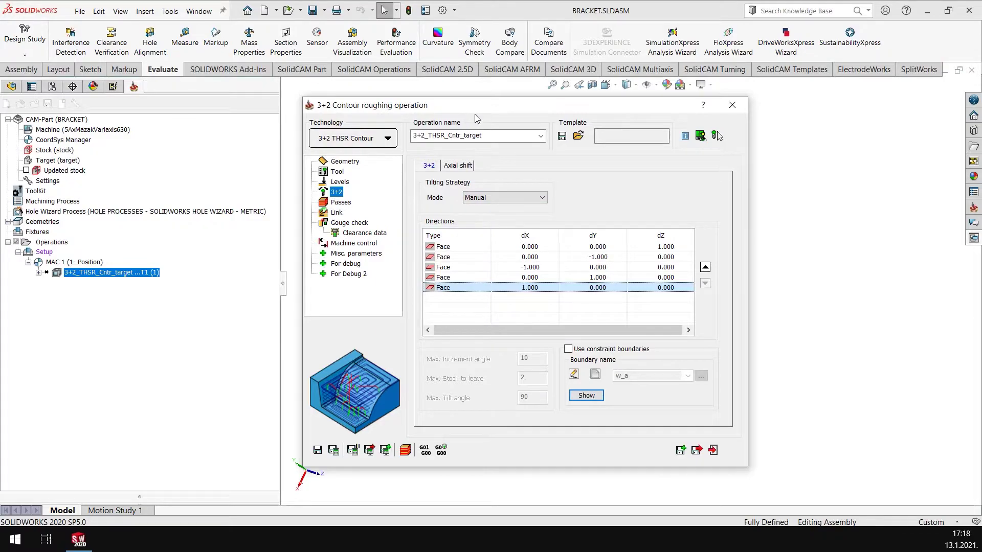
Add a sixth machining direction from the flat ring-shaped end face around the bracket's tilted large bore, on the -X side.
{"action": "left_click_drag", "start_coordinate": [482, 108], "coordinate": [225, 107]}
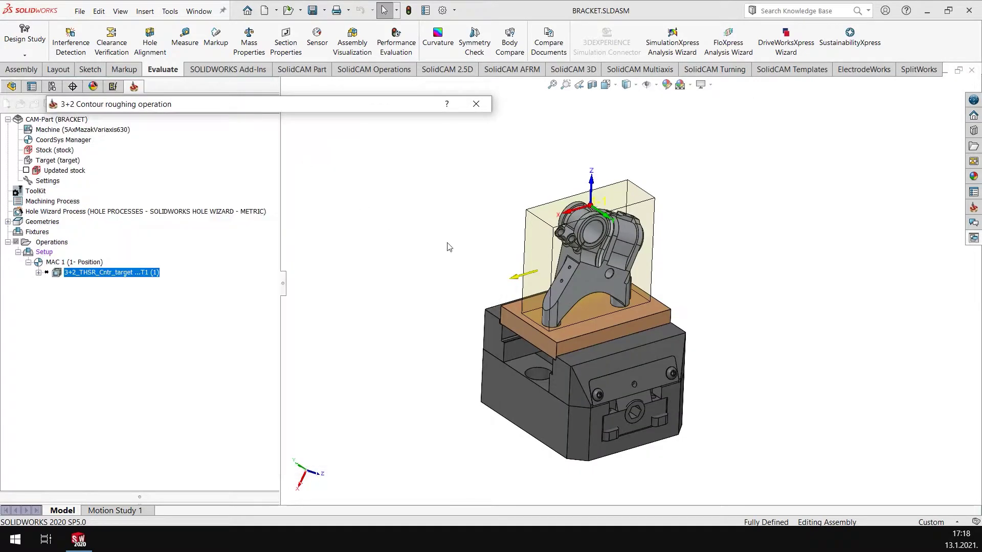
{"action": "middle_click_drag", "start_coordinate": [448, 248], "coordinate": [542, 232]}
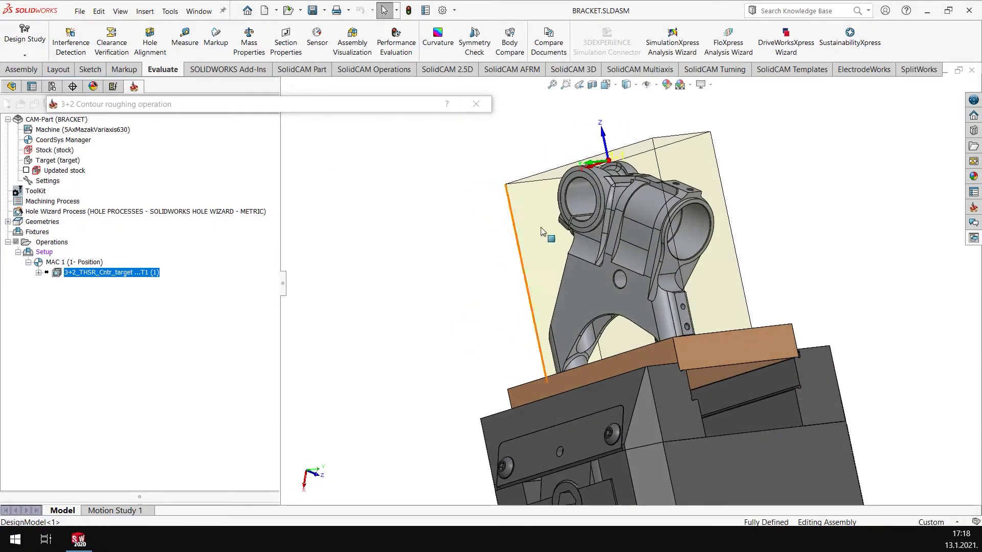
{"action": "scroll", "coordinate": [543, 231], "scroll_direction": "down", "scroll_amount": 8}
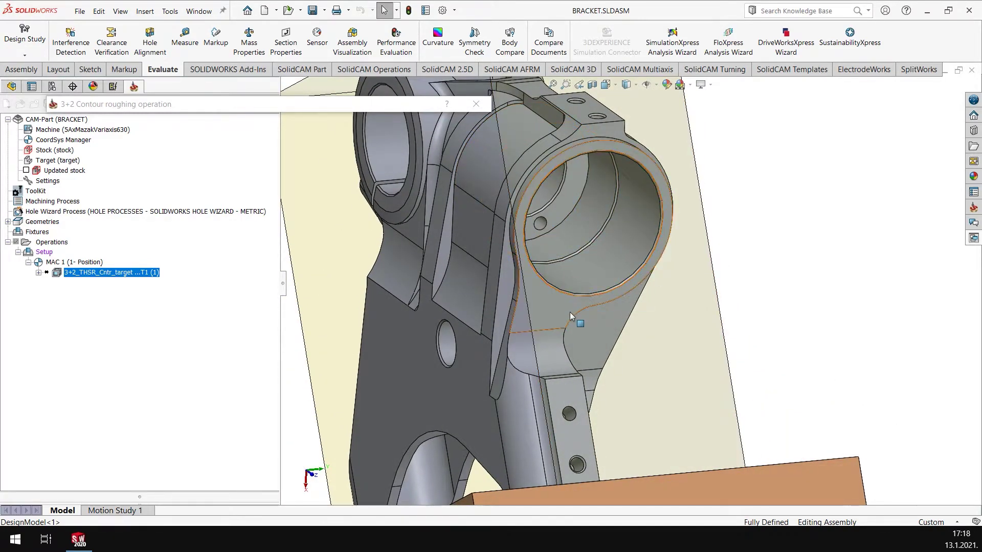
{"action": "left_click", "coordinate": [326, 102]}
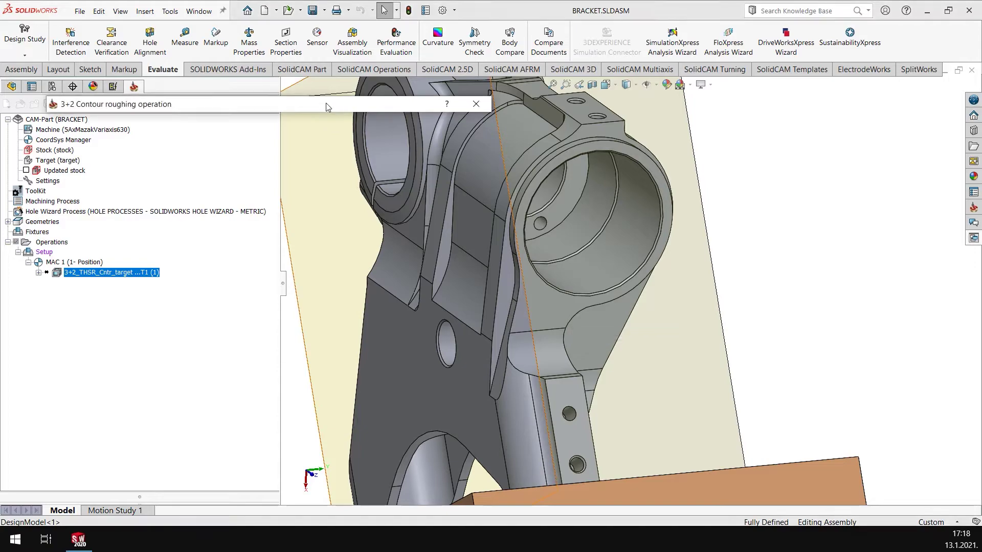
{"action": "right_click", "coordinate": [208, 301]}
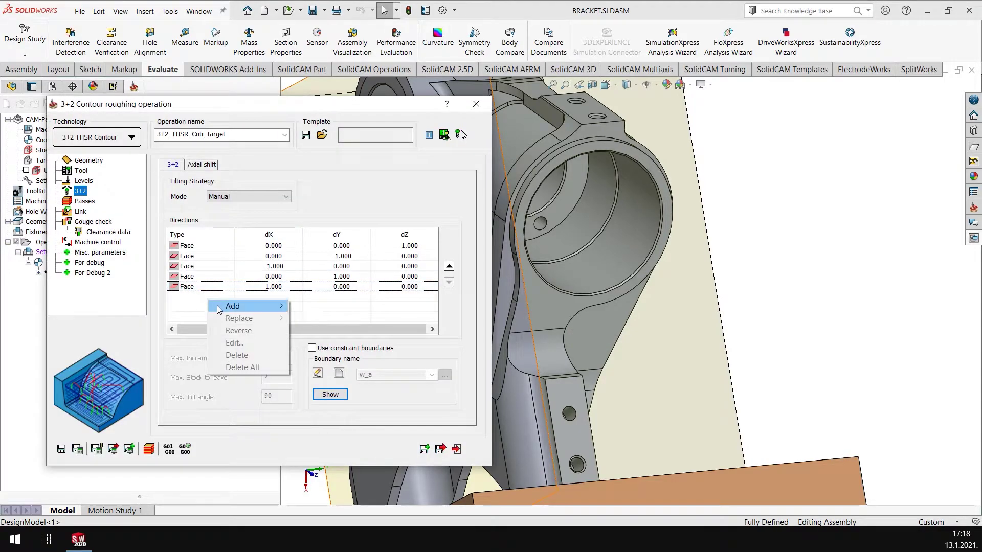
{"action": "left_click", "coordinate": [332, 399]}
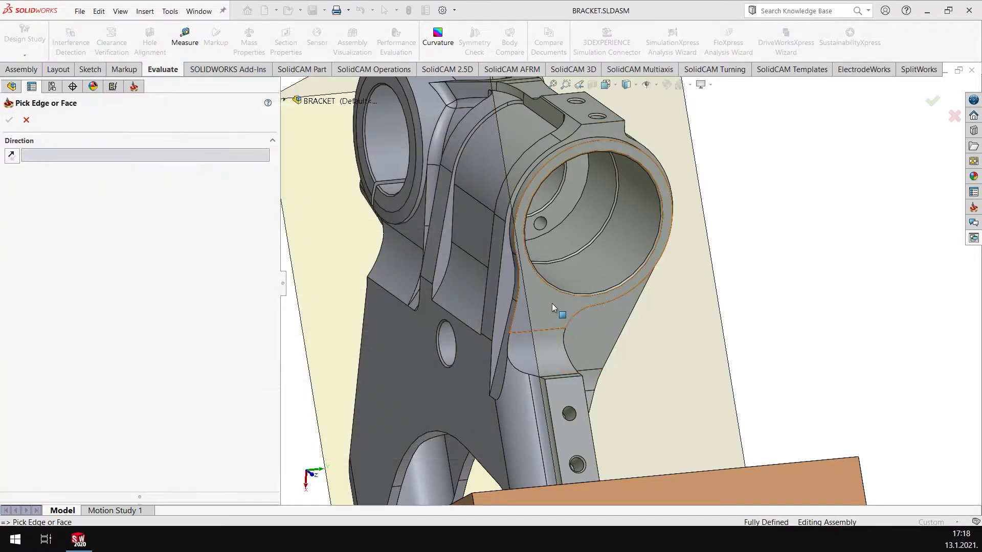
{"action": "left_click", "coordinate": [552, 303]}
{"action": "middle_click_drag", "start_coordinate": [575, 266], "coordinate": [542, 241]}
{"action": "scroll", "coordinate": [636, 295], "scroll_direction": "up", "scroll_amount": 3}
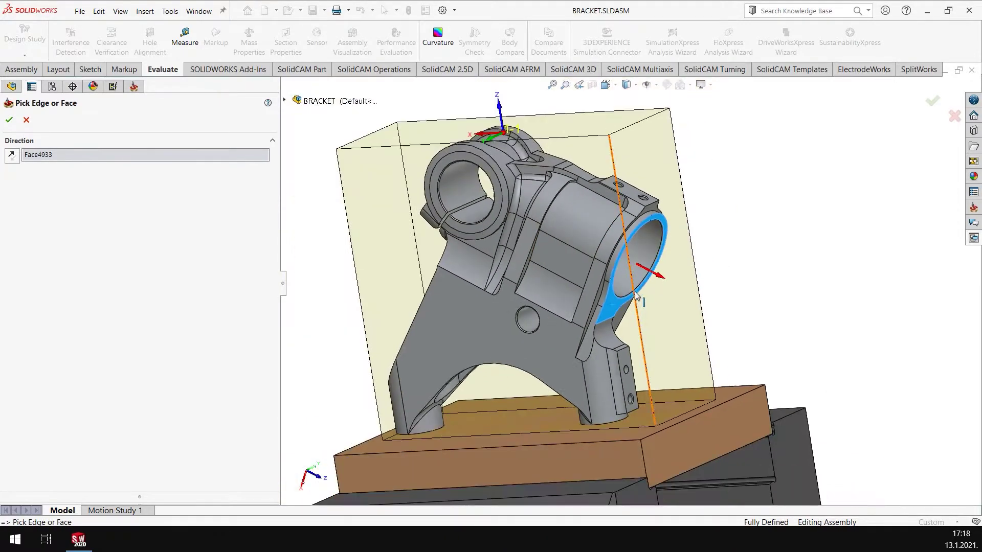
{"action": "scroll", "coordinate": [636, 296], "scroll_direction": "up", "scroll_amount": 2}
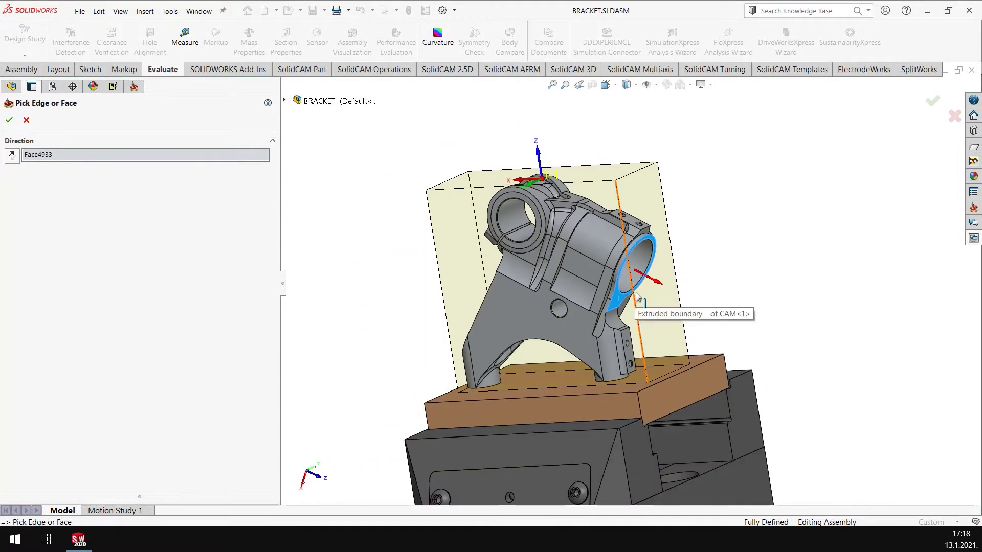
{"action": "left_click", "coordinate": [11, 120]}
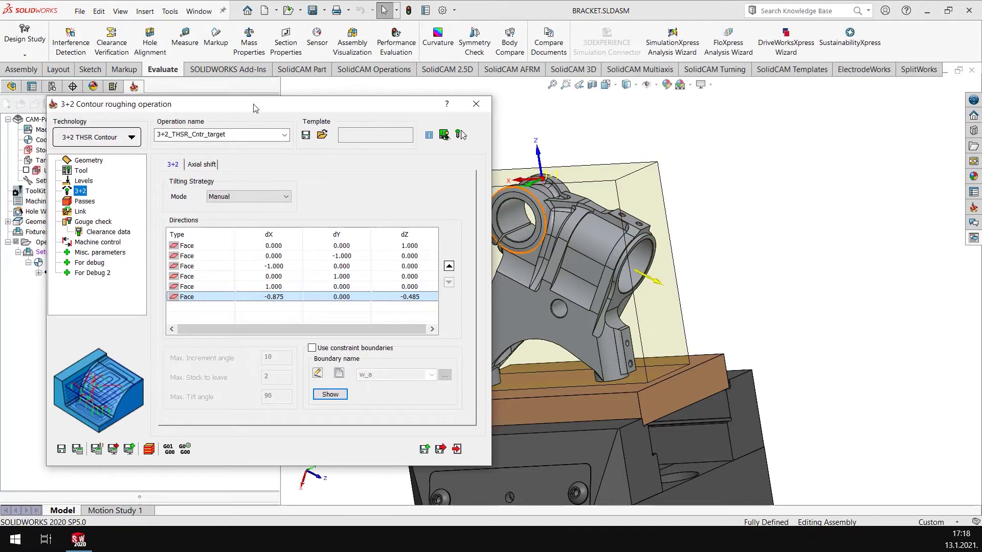
Examine the operation's bull nose mill data and the dynamic holder checking options.
{"action": "left_click_drag", "start_coordinate": [256, 108], "coordinate": [631, 93]}
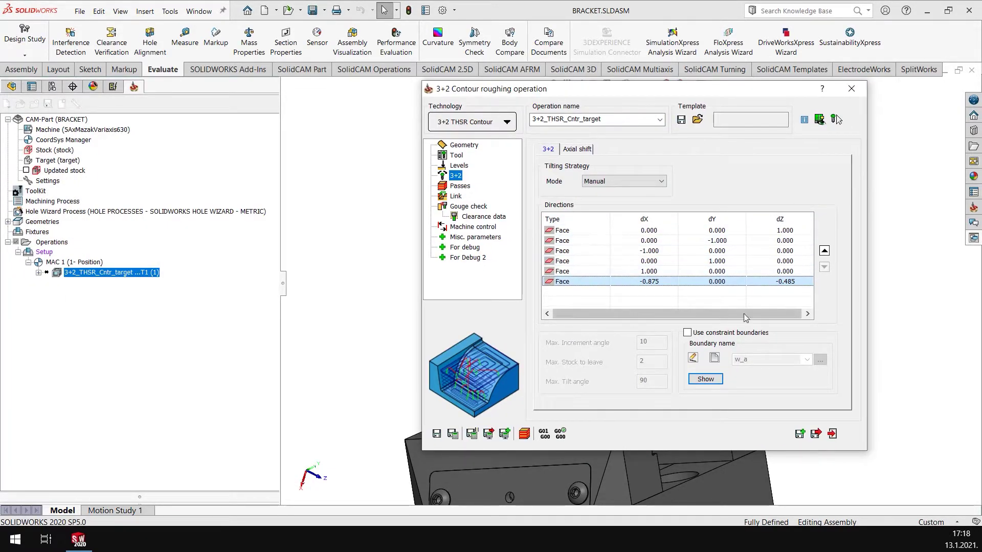
{"action": "left_click", "coordinate": [462, 158]}
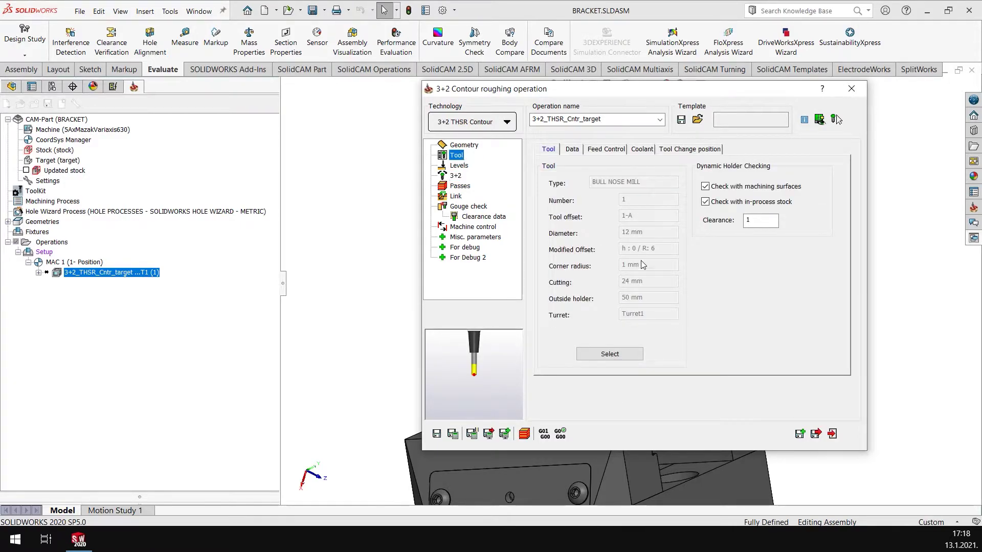
{"action": "scroll", "coordinate": [478, 353], "scroll_direction": "up", "scroll_amount": 5}
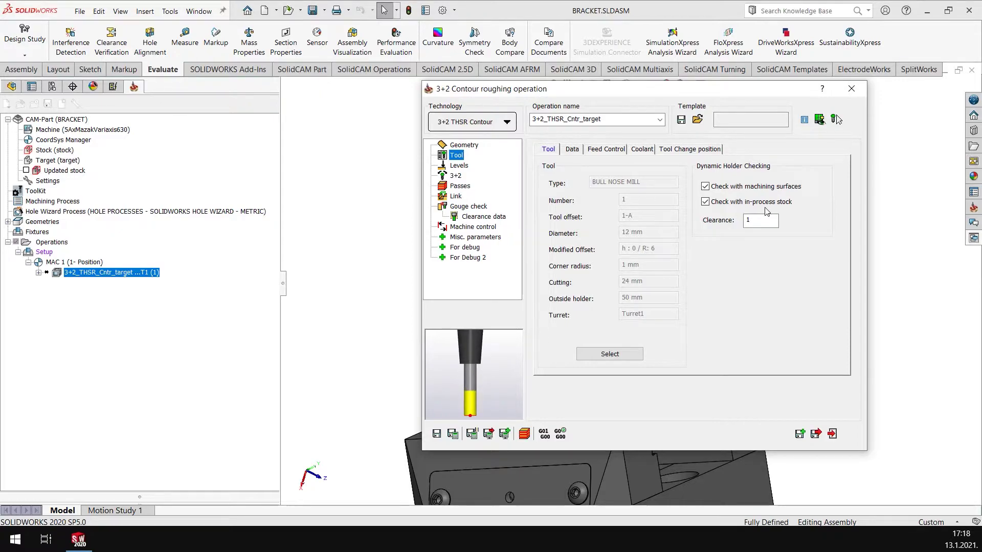
{"action": "mouse_move", "coordinate": [767, 207]}
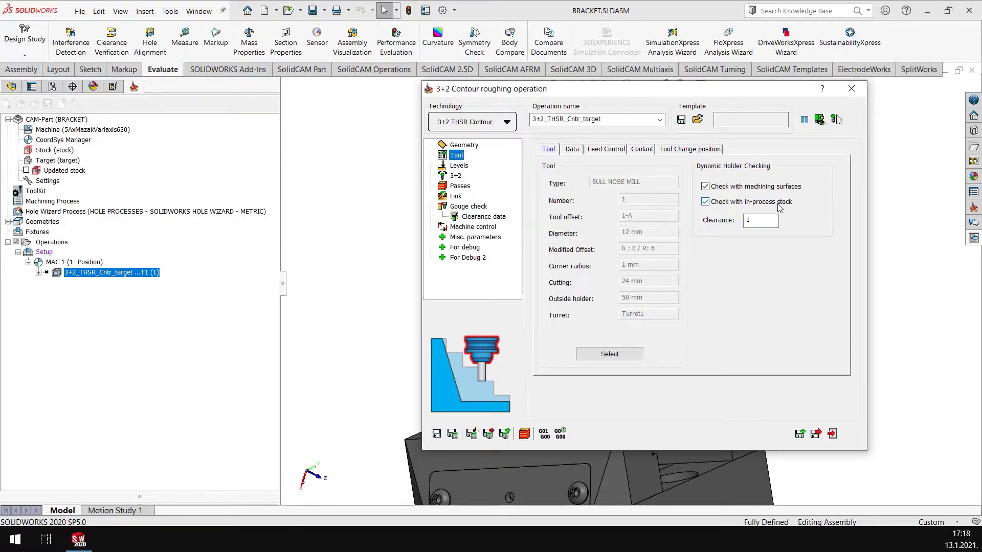
{"action": "mouse_move", "coordinate": [778, 191]}
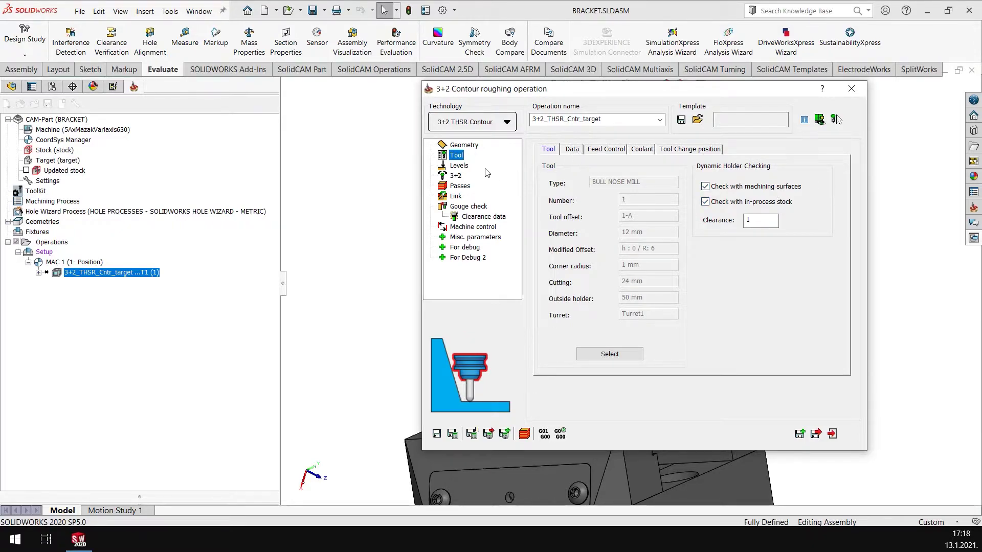
Review the roughing operation's target geometry, stock model, tilting directions, and step-down and step-over settings.
{"action": "left_click", "coordinate": [464, 146]}
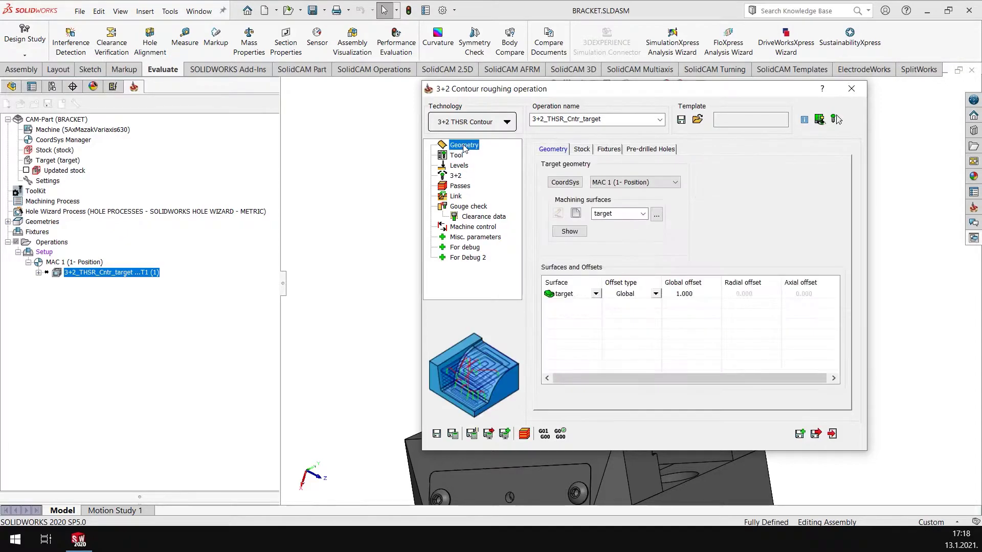
{"action": "left_click", "coordinate": [589, 150]}
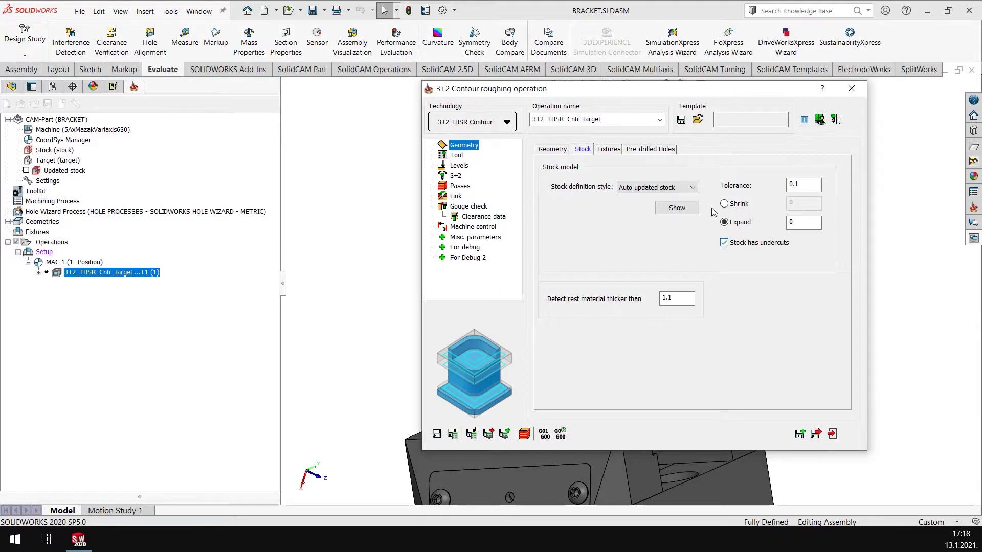
{"action": "left_click", "coordinate": [456, 175]}
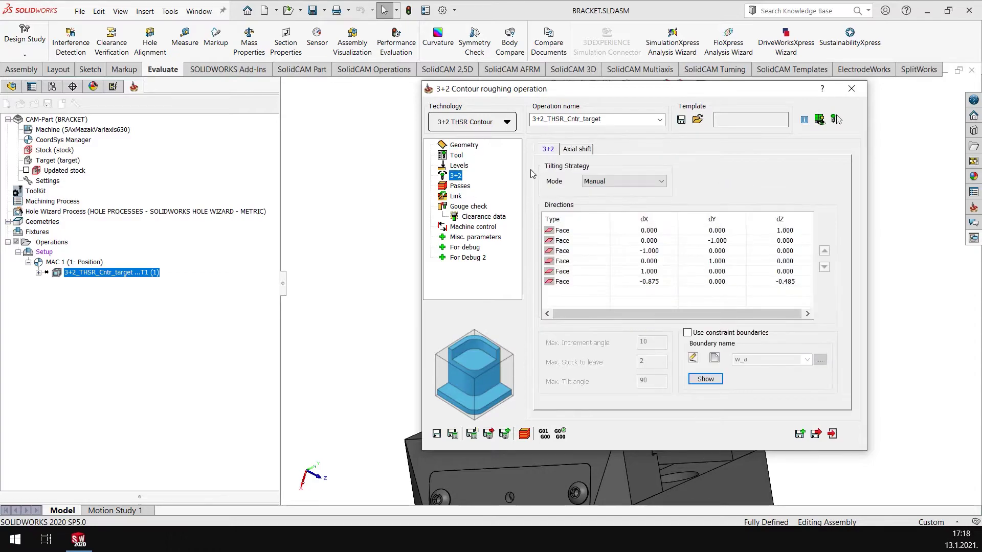
{"action": "left_click", "coordinate": [463, 187]}
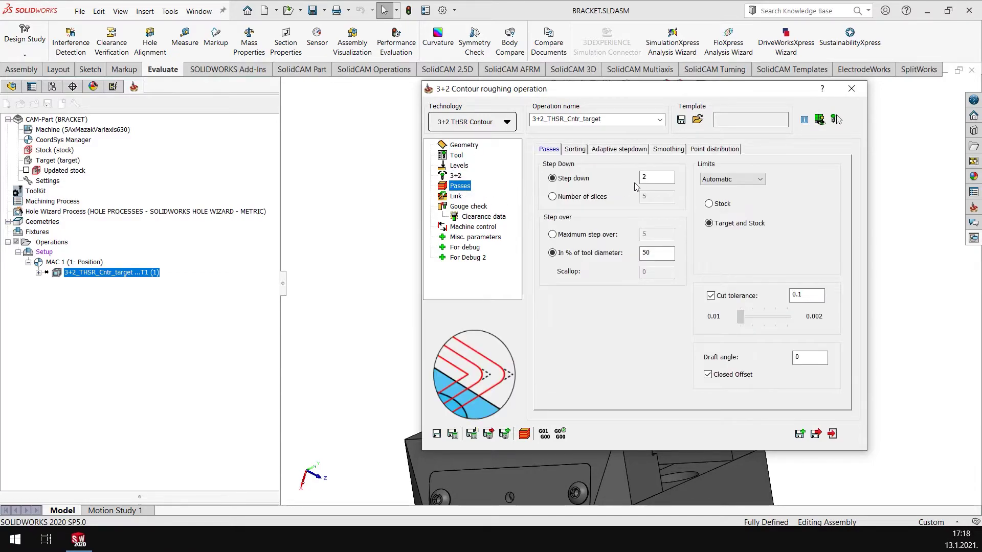
{"action": "double_click", "coordinate": [649, 253]}
{"action": "mouse_move", "coordinate": [803, 293]}
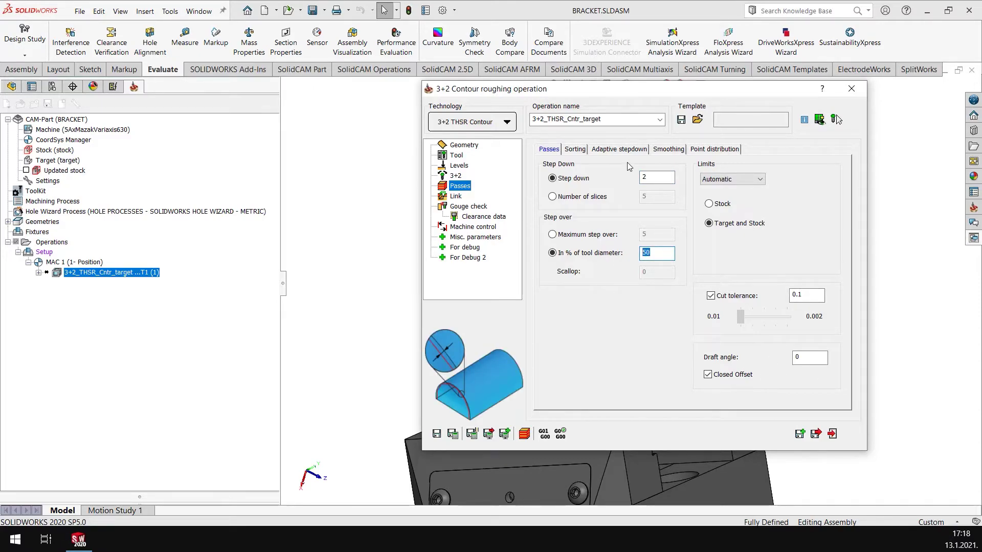
Save and close the 3+2 contour roughing operation, and calculate its toolpath.
{"action": "left_click", "coordinate": [437, 433]}
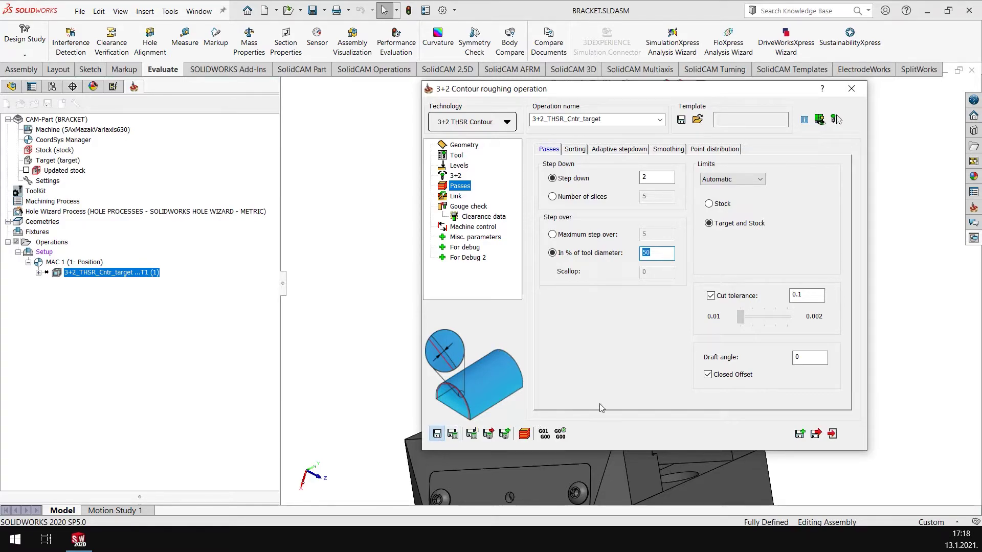
{"action": "left_click", "coordinate": [851, 89]}
{"action": "right_click", "coordinate": [110, 271]}
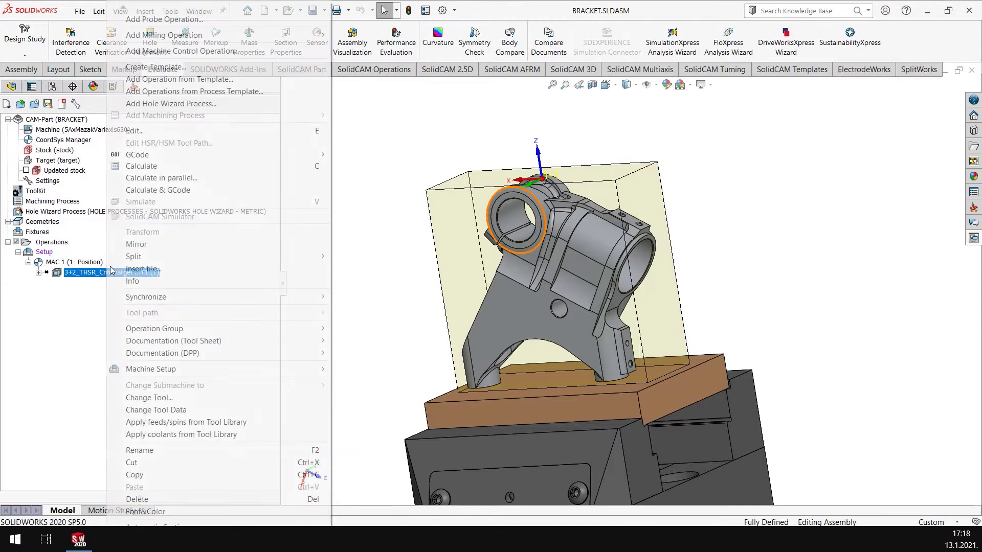
{"action": "left_click", "coordinate": [146, 166]}
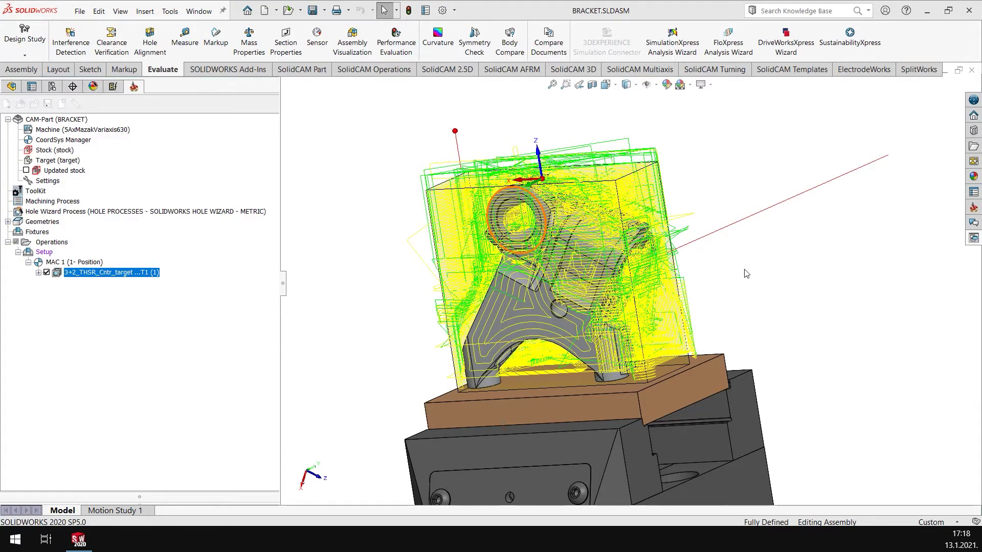
Look over the calculated toolpath around the bracket and open the operation's simulation in SolidVerify mode.
{"action": "middle_click_drag", "start_coordinate": [747, 271], "coordinate": [622, 317]}
{"action": "scroll", "coordinate": [621, 318], "scroll_direction": "up", "scroll_amount": 2}
{"action": "scroll", "coordinate": [620, 322], "scroll_direction": "down", "scroll_amount": 2}
{"action": "scroll", "coordinate": [620, 322], "scroll_direction": "down", "scroll_amount": 1}
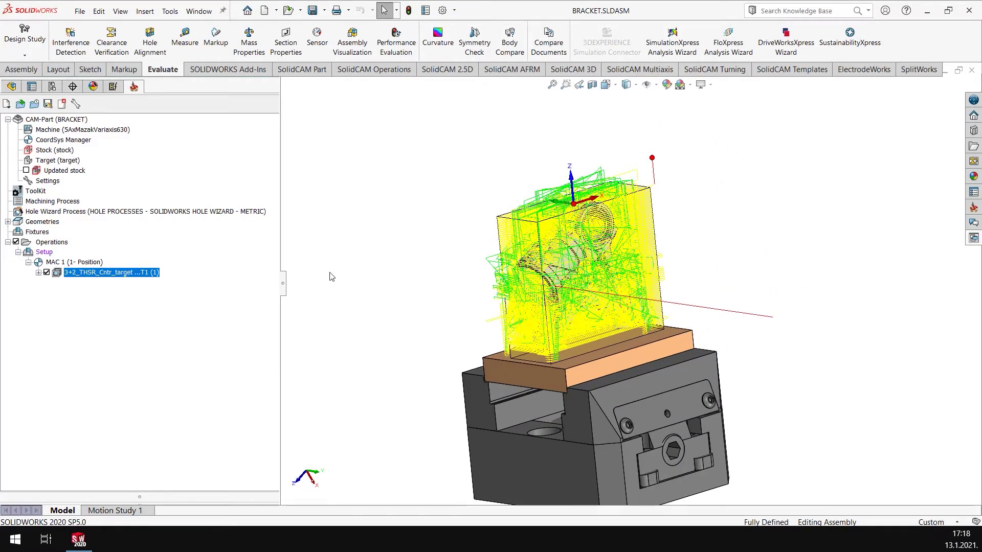
{"action": "right_click", "coordinate": [139, 276]}
{"action": "left_click", "coordinate": [163, 202]}
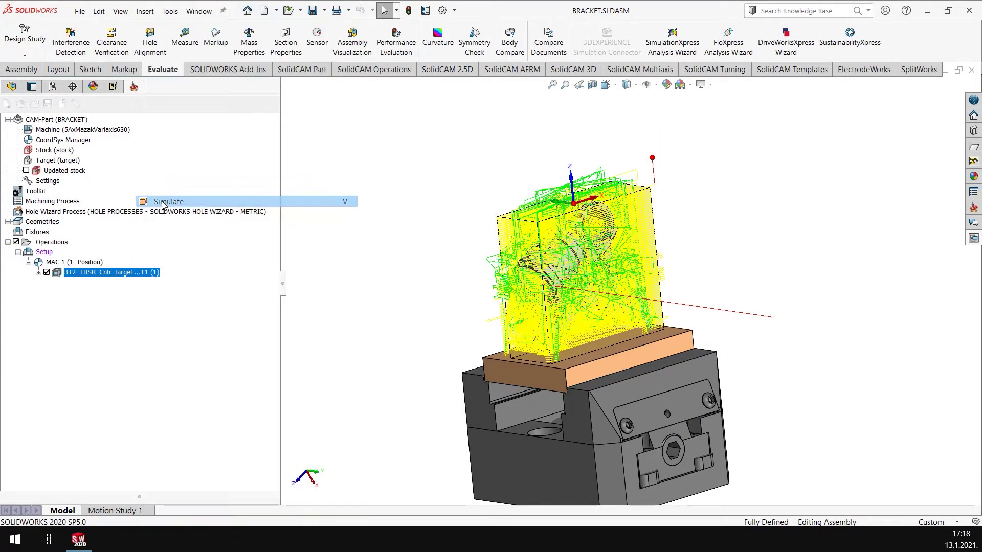
{"action": "left_click", "coordinate": [204, 218]}
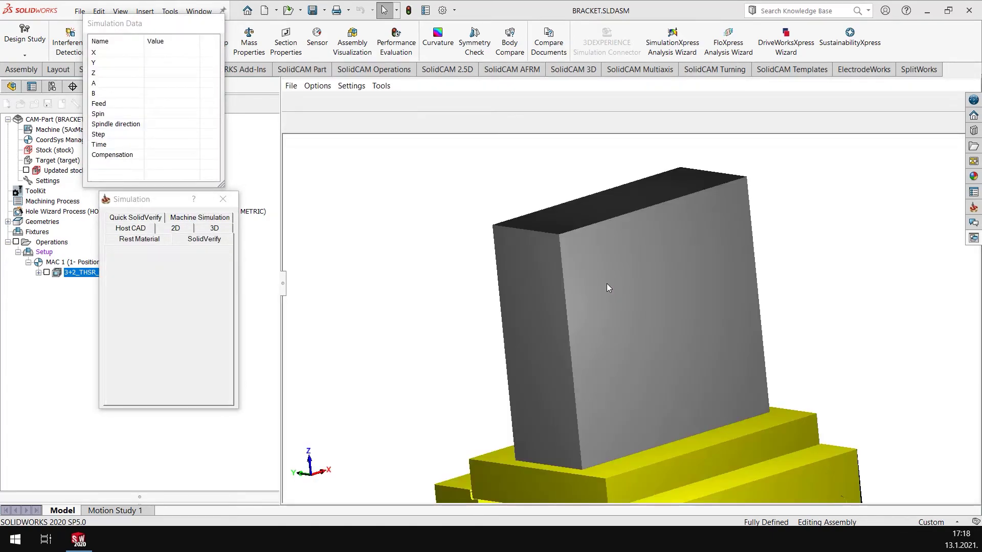
Run the SolidVerify material removal simulation at maximum speed with the whole stock and vise in view.
{"action": "scroll", "coordinate": [751, 402], "scroll_direction": "up", "scroll_amount": 2}
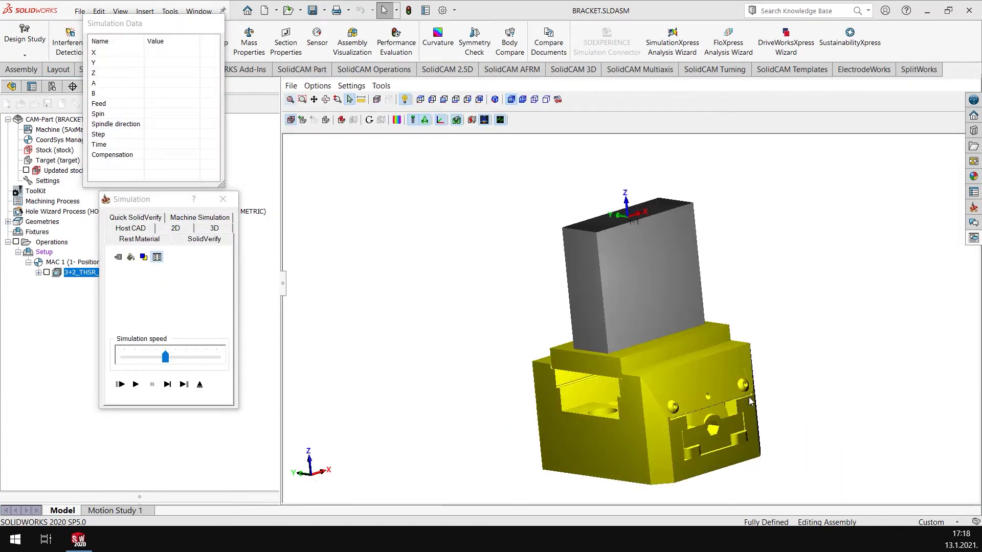
{"action": "middle_click_drag", "start_coordinate": [689, 325], "coordinate": [689, 331]}
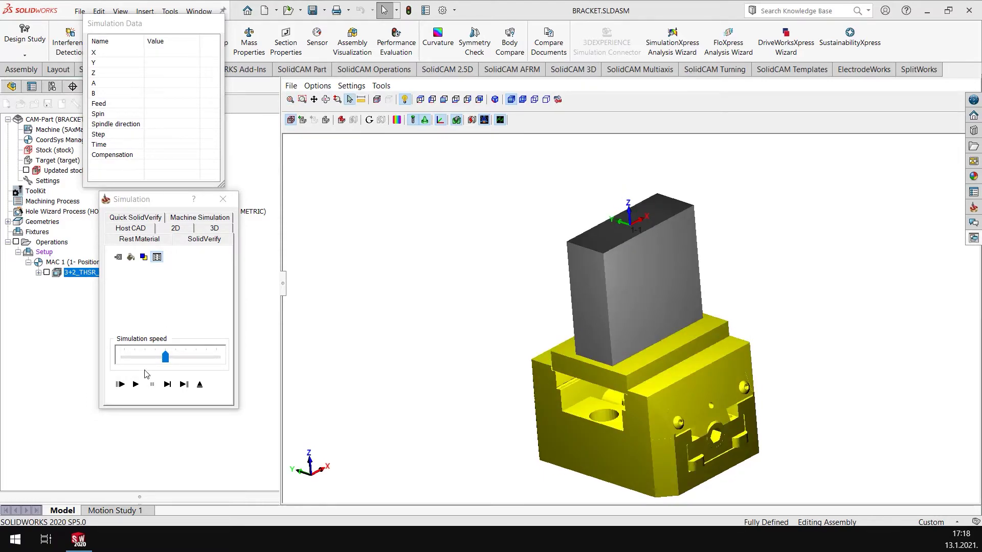
{"action": "left_click_drag", "start_coordinate": [164, 360], "coordinate": [217, 360]}
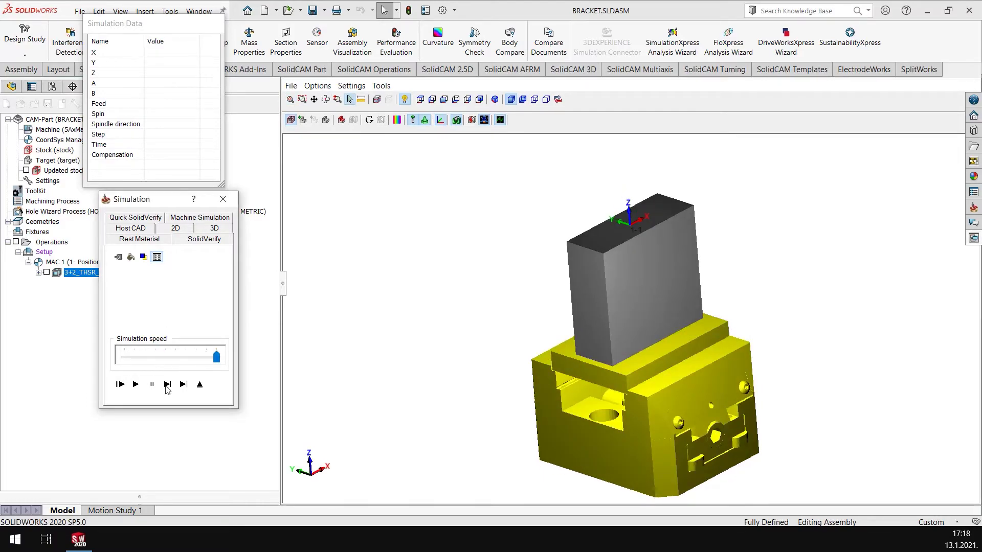
{"action": "left_click", "coordinate": [136, 385]}
Inspect the rough-machined bracket from different angles and exit the simulation.
{"action": "middle_click_drag", "start_coordinate": [600, 283], "coordinate": [659, 261]}
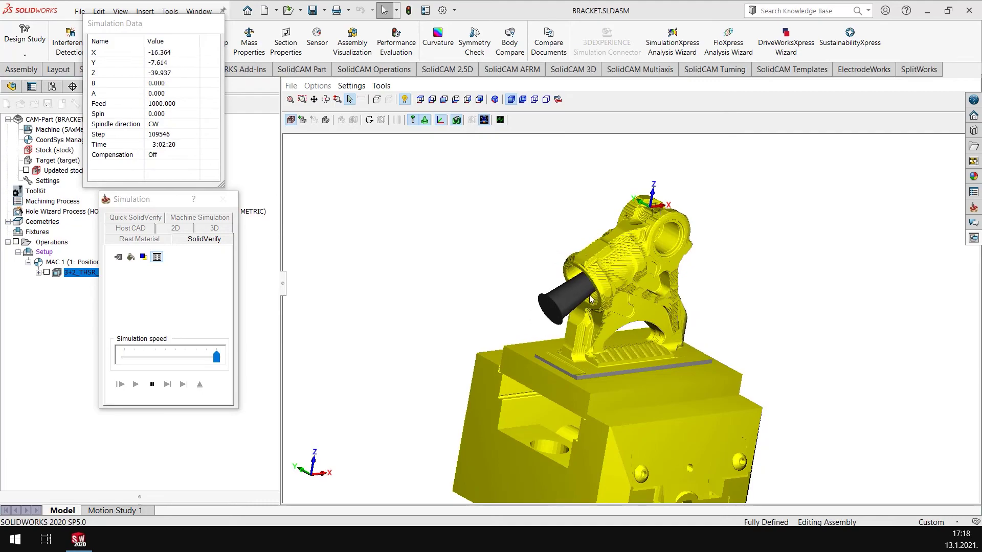
{"action": "middle_click_drag", "start_coordinate": [600, 319], "coordinate": [646, 334]}
{"action": "scroll", "coordinate": [708, 367], "scroll_direction": "down", "scroll_amount": 2}
{"action": "scroll", "coordinate": [646, 344], "scroll_direction": "up", "scroll_amount": 3}
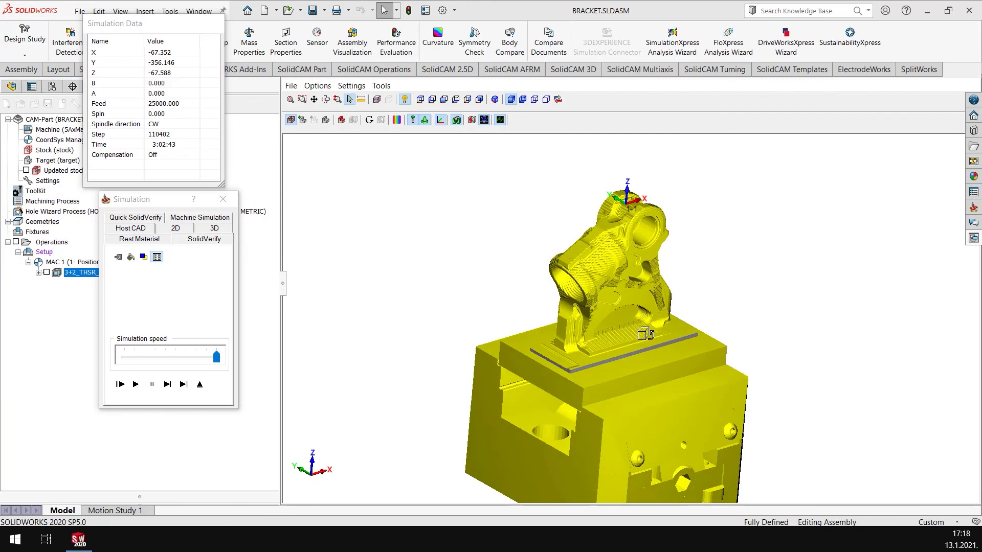
{"action": "left_click", "coordinate": [200, 384]}
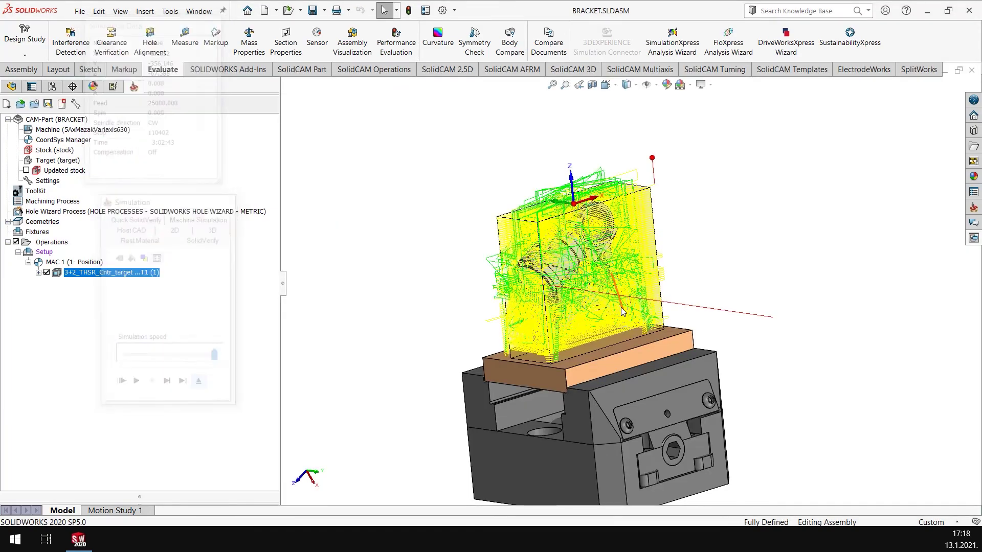